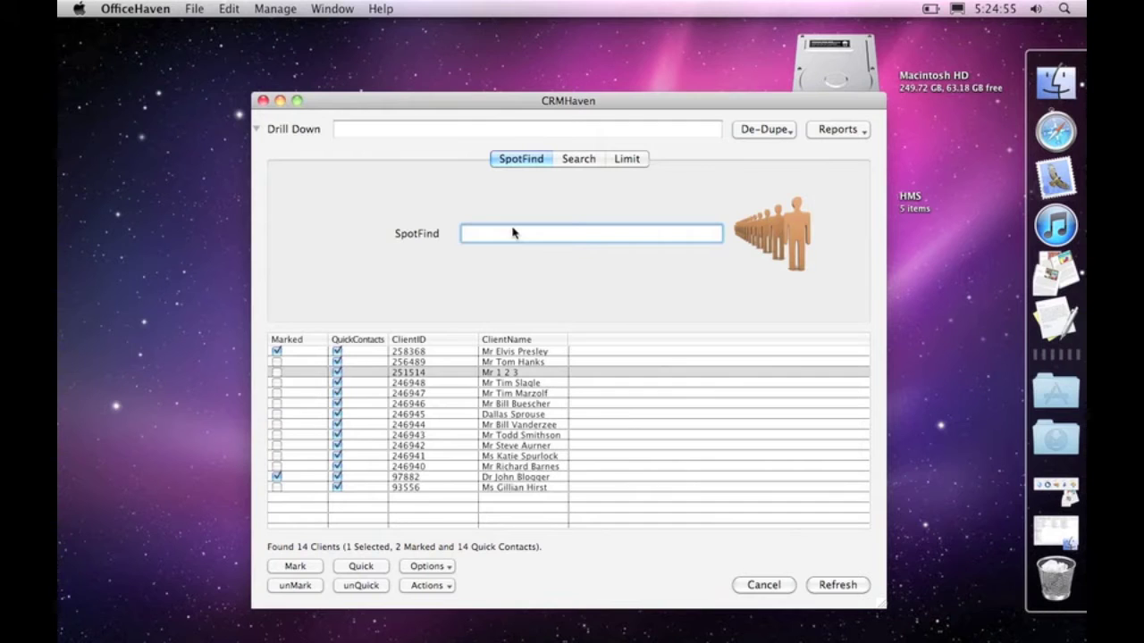
pyautogui.click(416, 375)
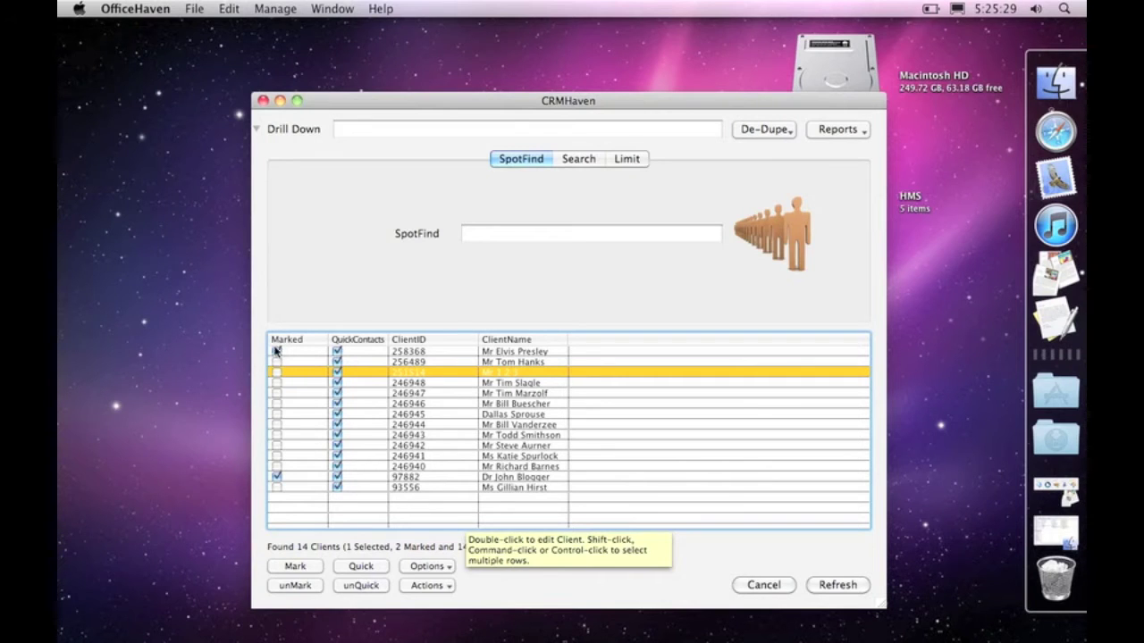
pyautogui.keyDown('shift'); pyautogui.click(427, 405); pyautogui.keyUp('shift')
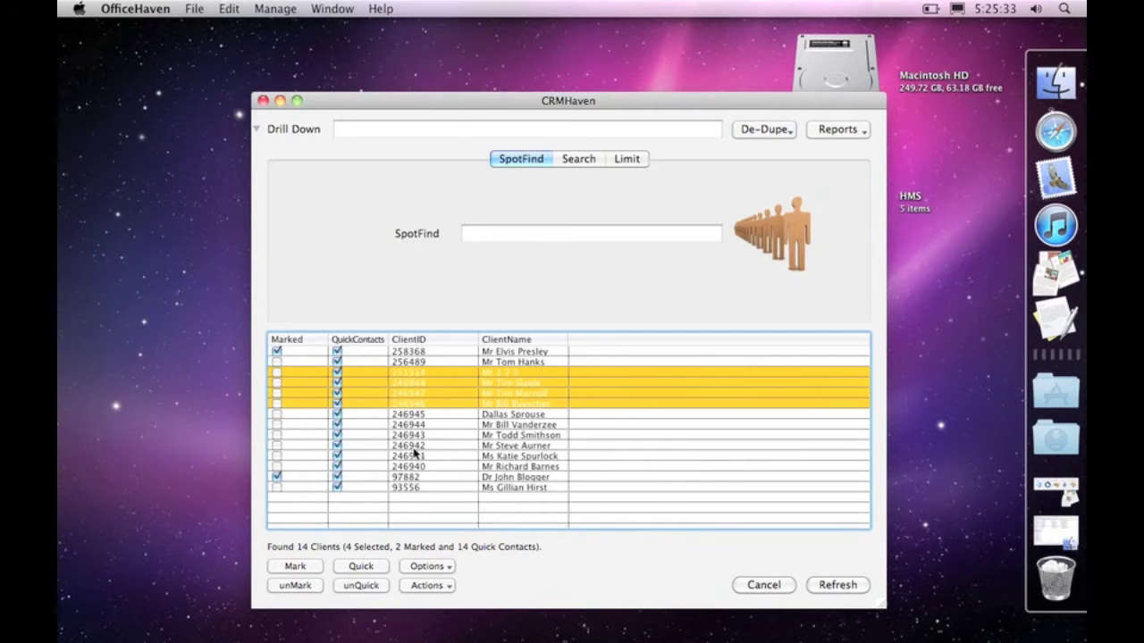
pyautogui.click(413, 445)
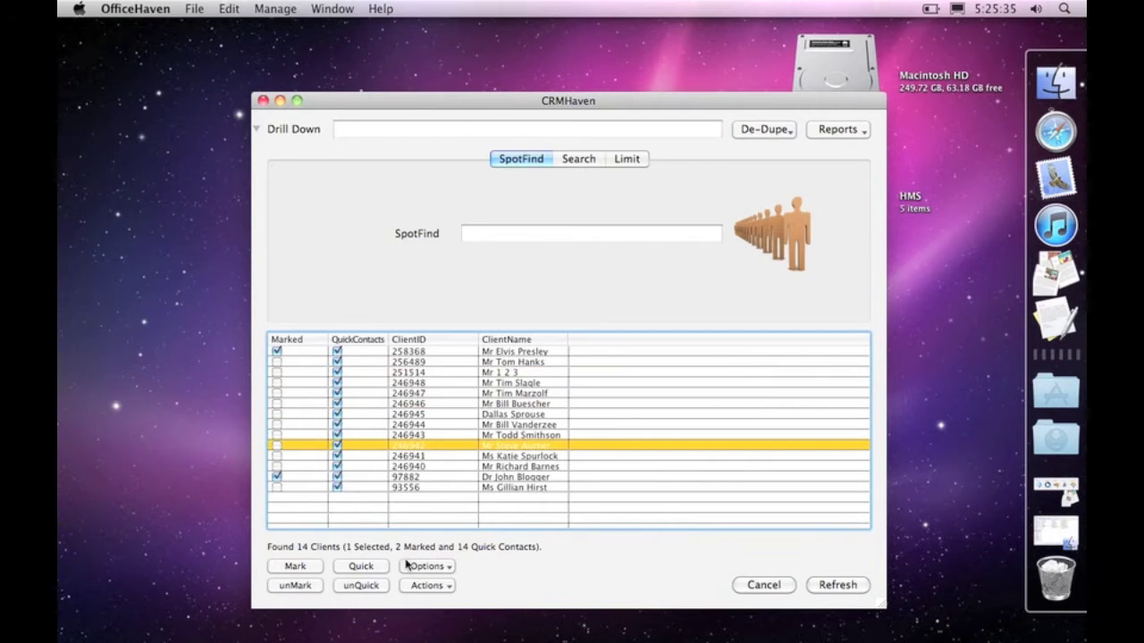
pyautogui.click(415, 587)
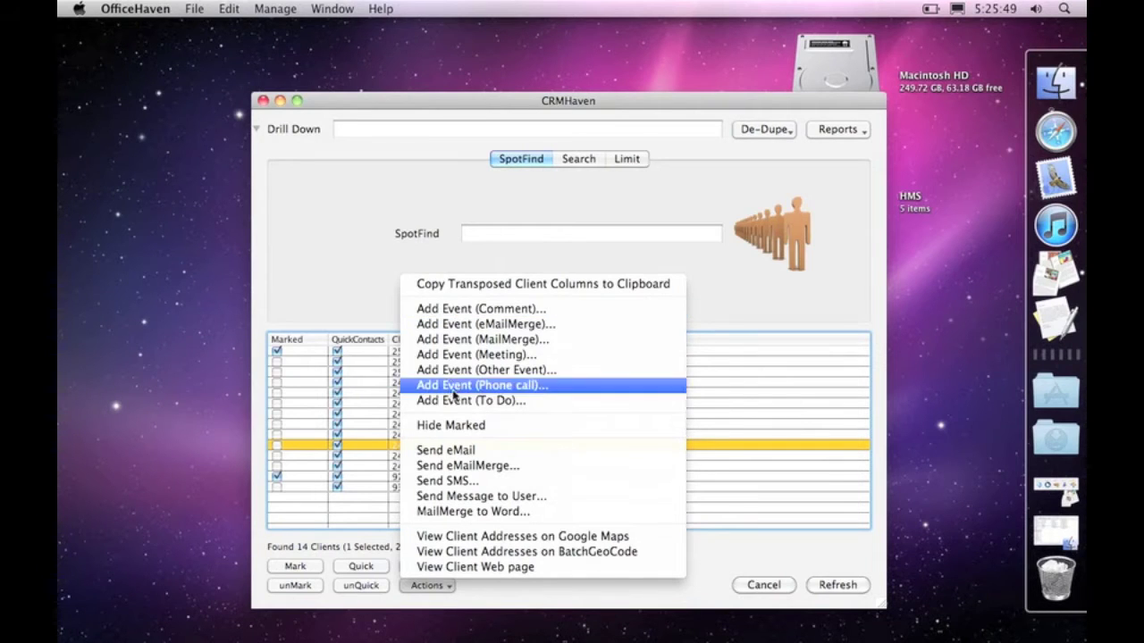
pyautogui.click(348, 309)
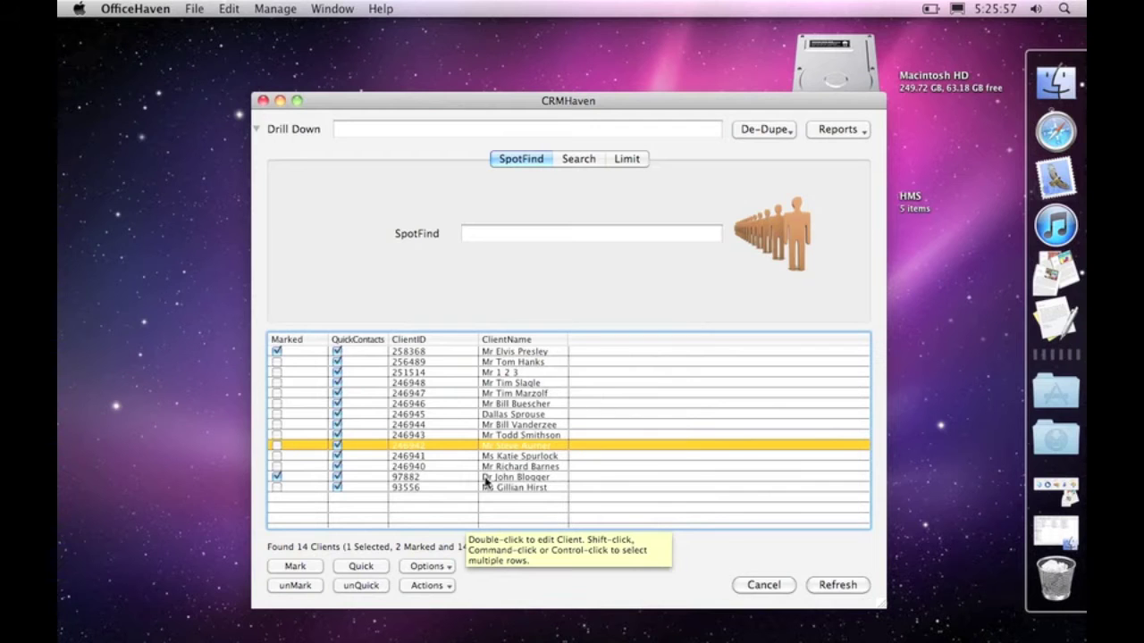
pyautogui.click(438, 567)
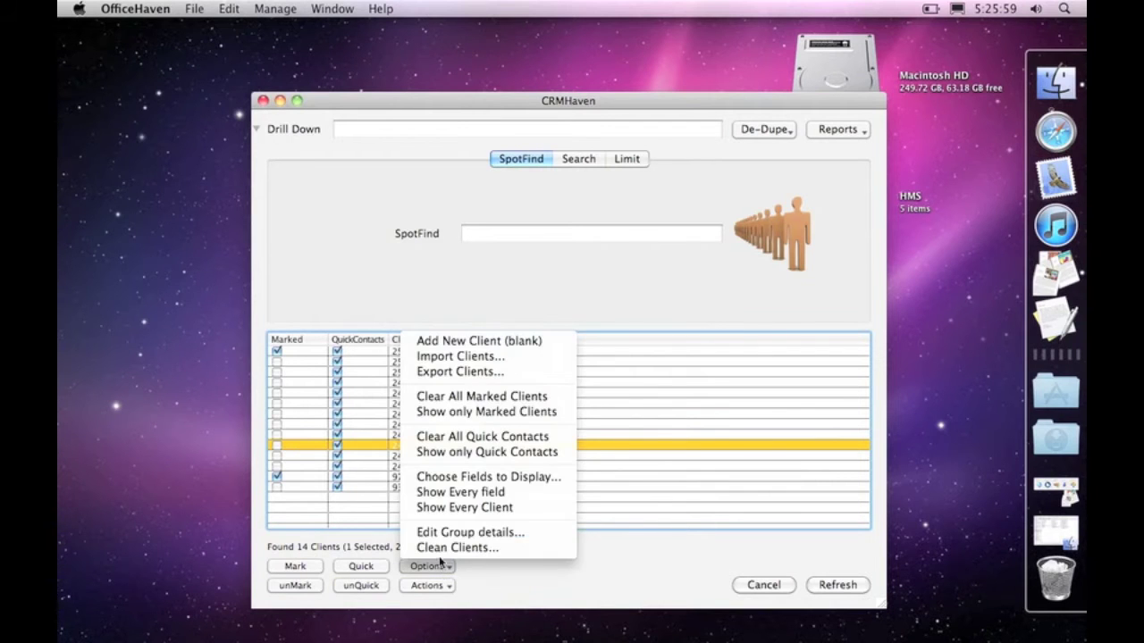
pyautogui.click(314, 441)
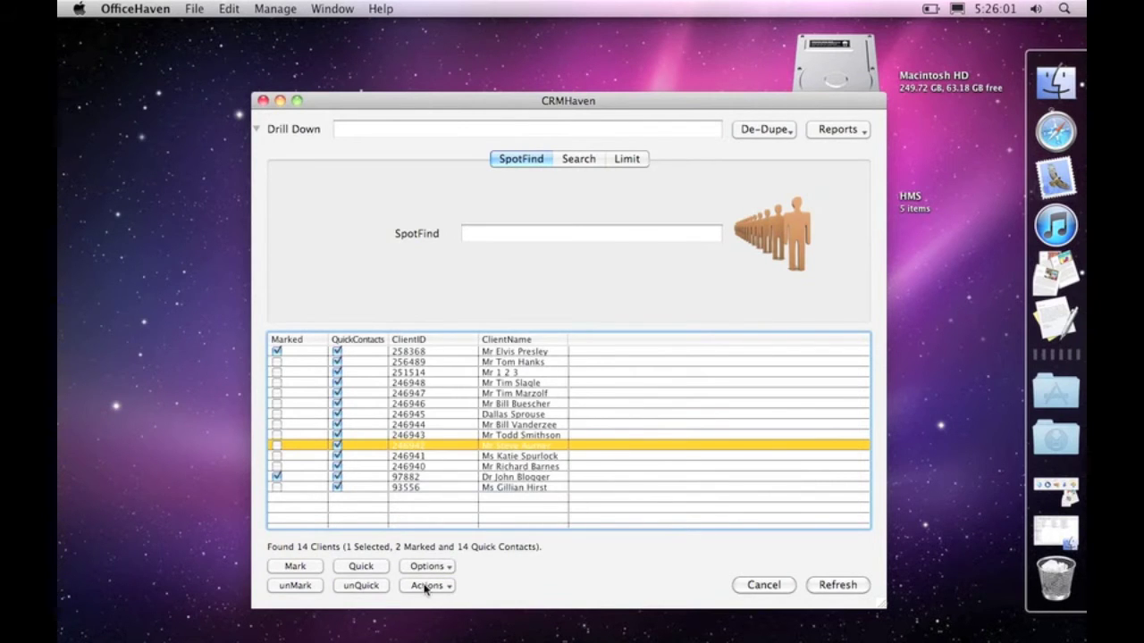
# Add a Meeting event with the details "Met at conference 2010" to all marked clients.
pyautogui.click(425, 585)
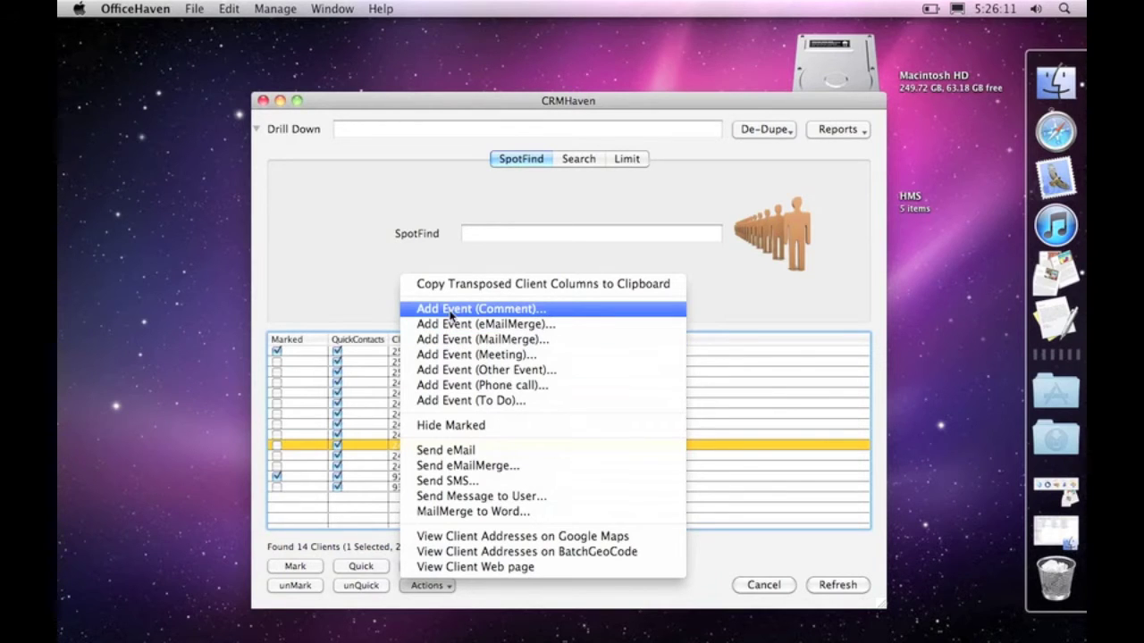
pyautogui.click(453, 356)
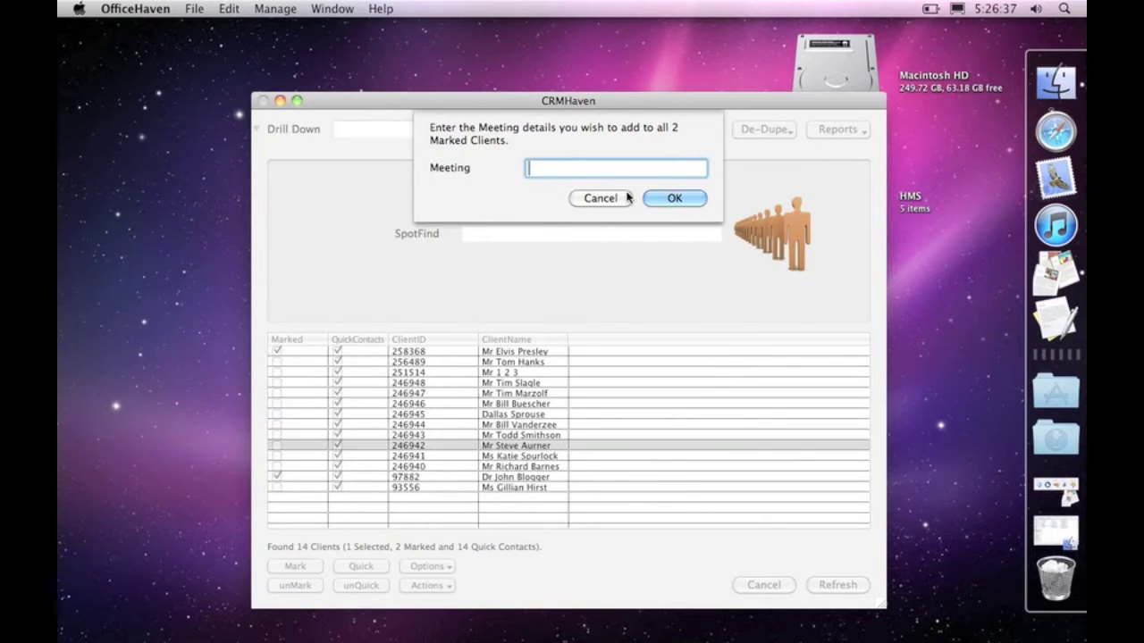
pyautogui.write('Met at conferenc')
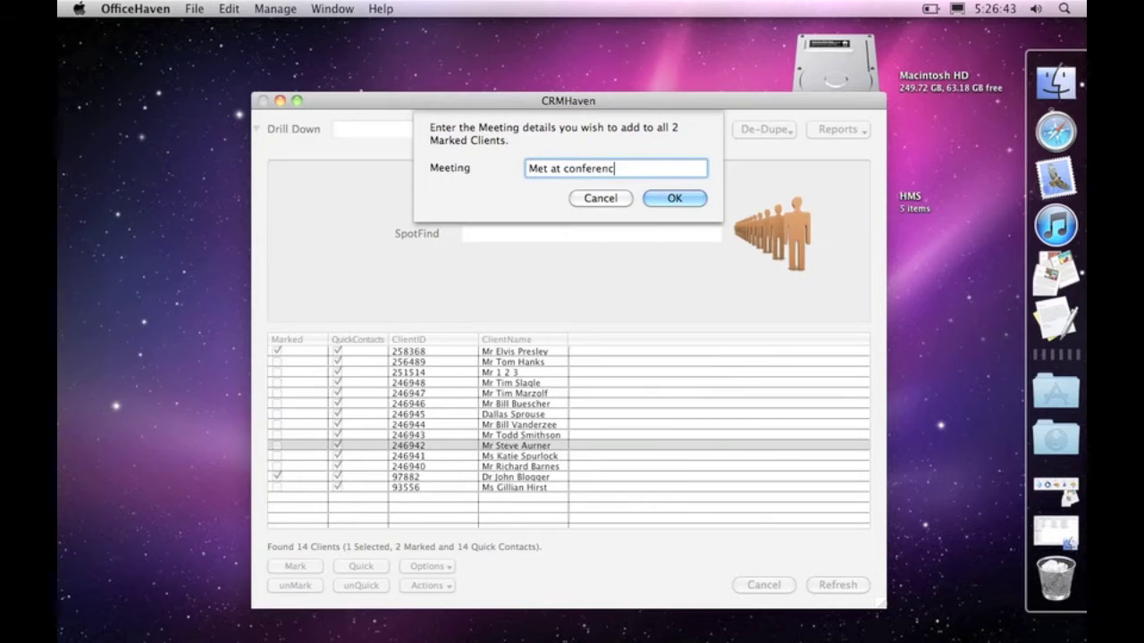
pyautogui.write('e 2010')
pyautogui.click(684, 199)
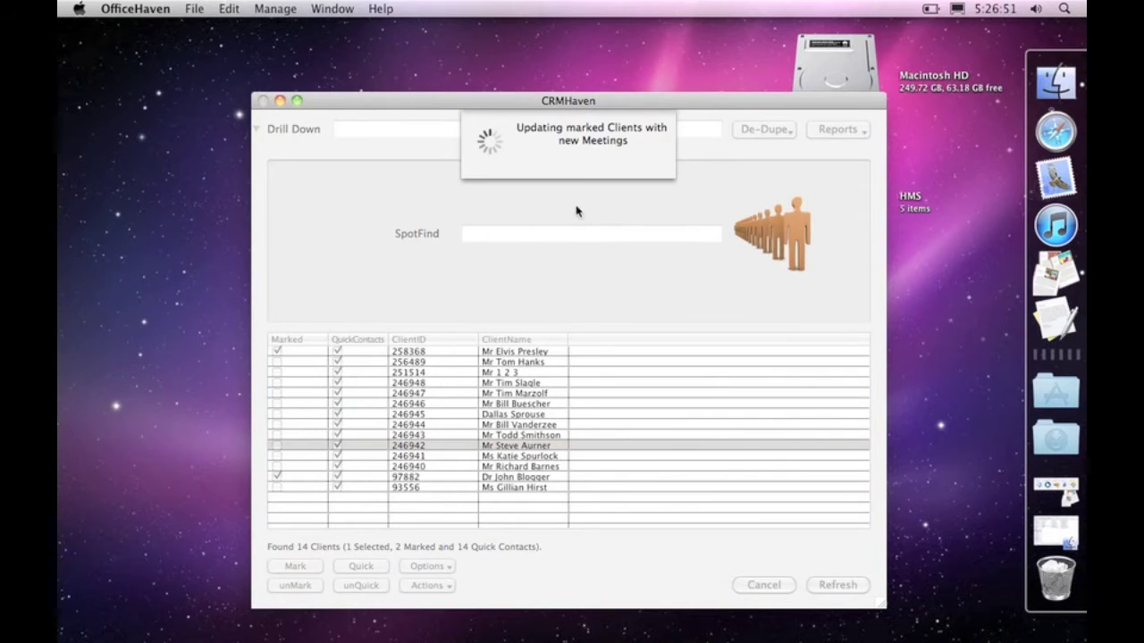
# Open the first marked client's record and delete both Meeting entries from its events list.
pyautogui.click(284, 352)
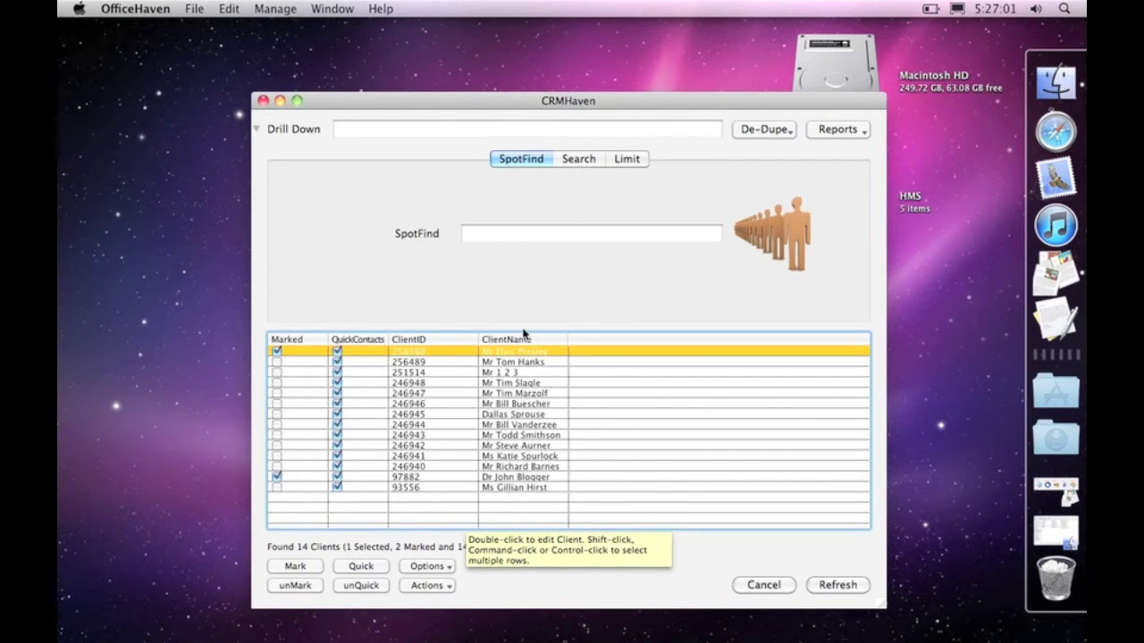
pyautogui.doubleClick(410, 352)
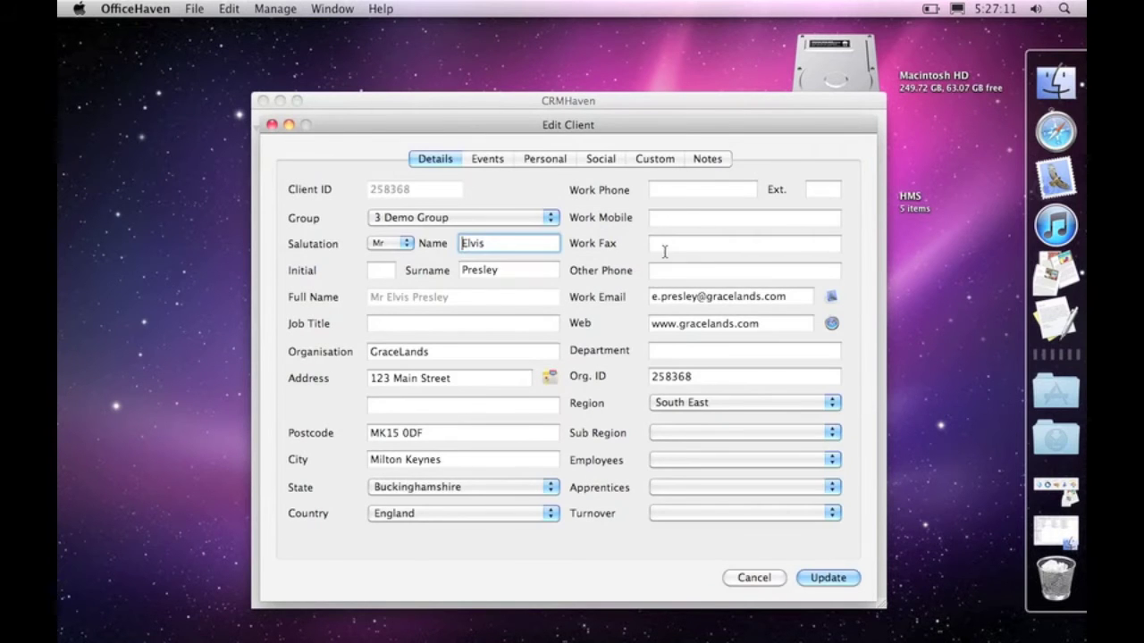
pyautogui.click(493, 164)
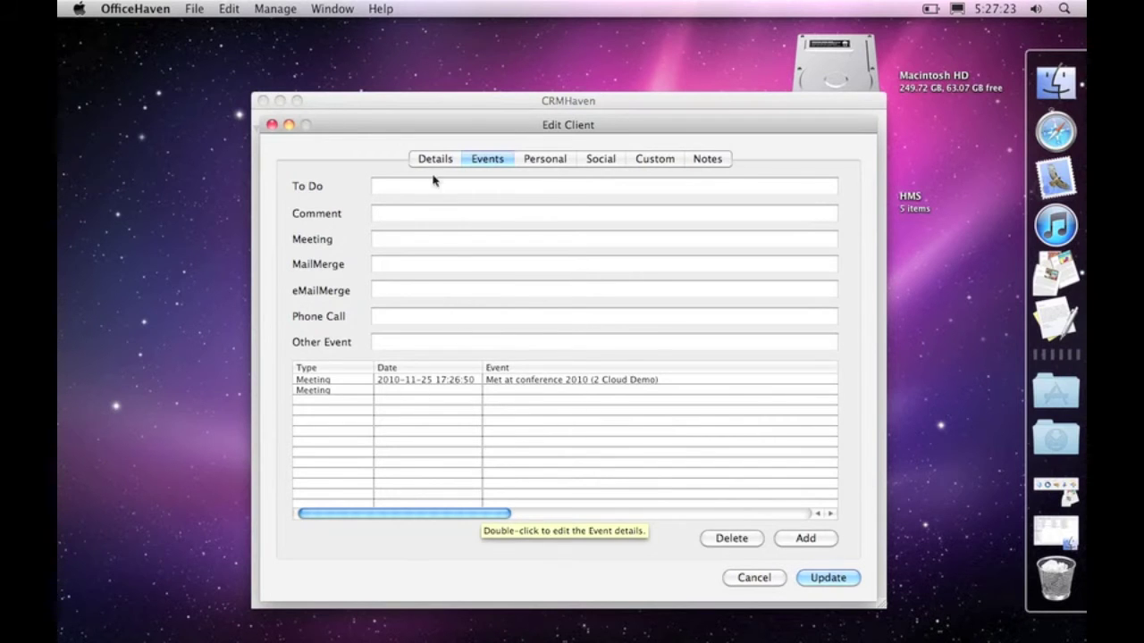
pyautogui.click(393, 395)
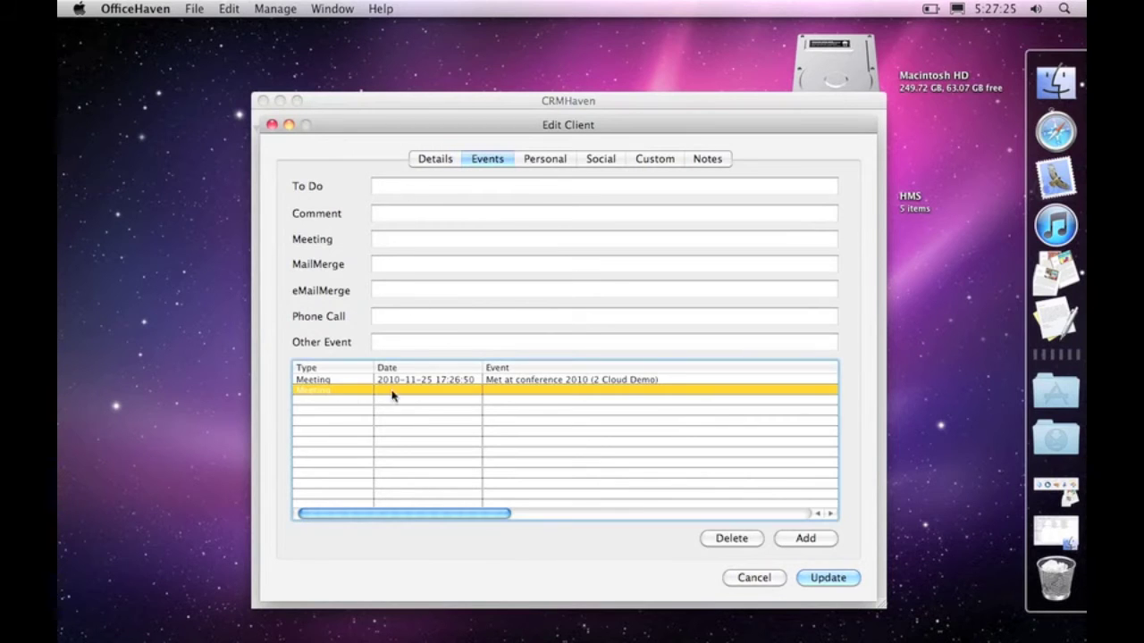
pyautogui.click(748, 541)
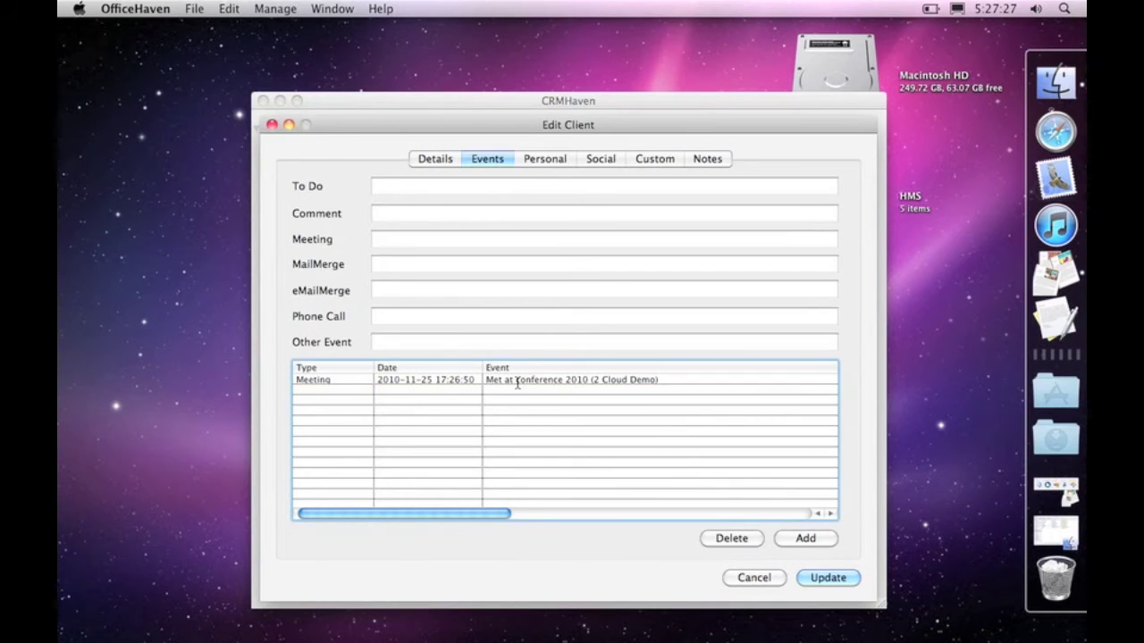
pyautogui.click(517, 383)
pyautogui.click(738, 540)
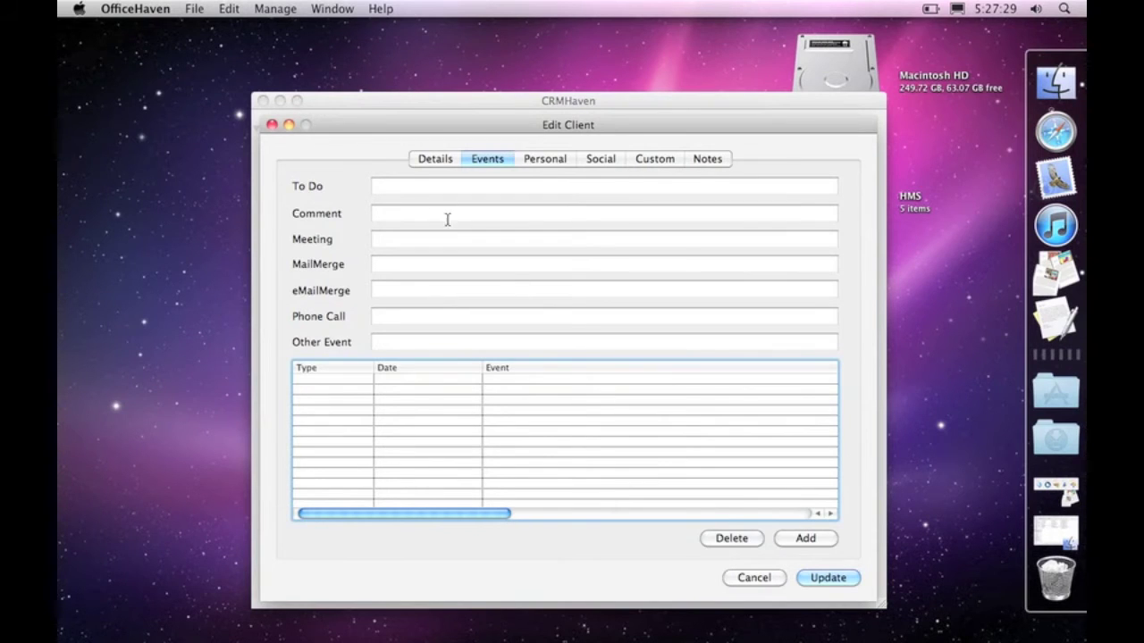
# Enter "Met at 2010 Conference" as the client's Meeting event.
pyautogui.click(400, 187)
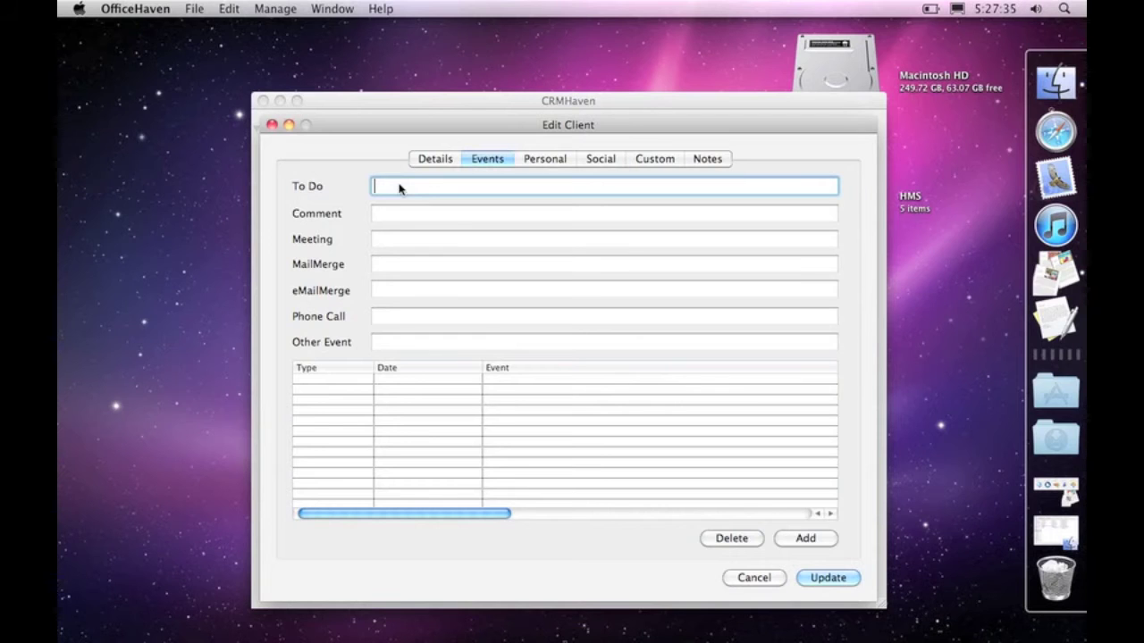
pyautogui.moveTo(391, 124)
pyautogui.mouseDown()
pyautogui.moveTo(528, 120)
pyautogui.moveTo(441, 96)
pyautogui.moveTo(356, 109)
pyautogui.moveTo(396, 119)
pyautogui.mouseUp()
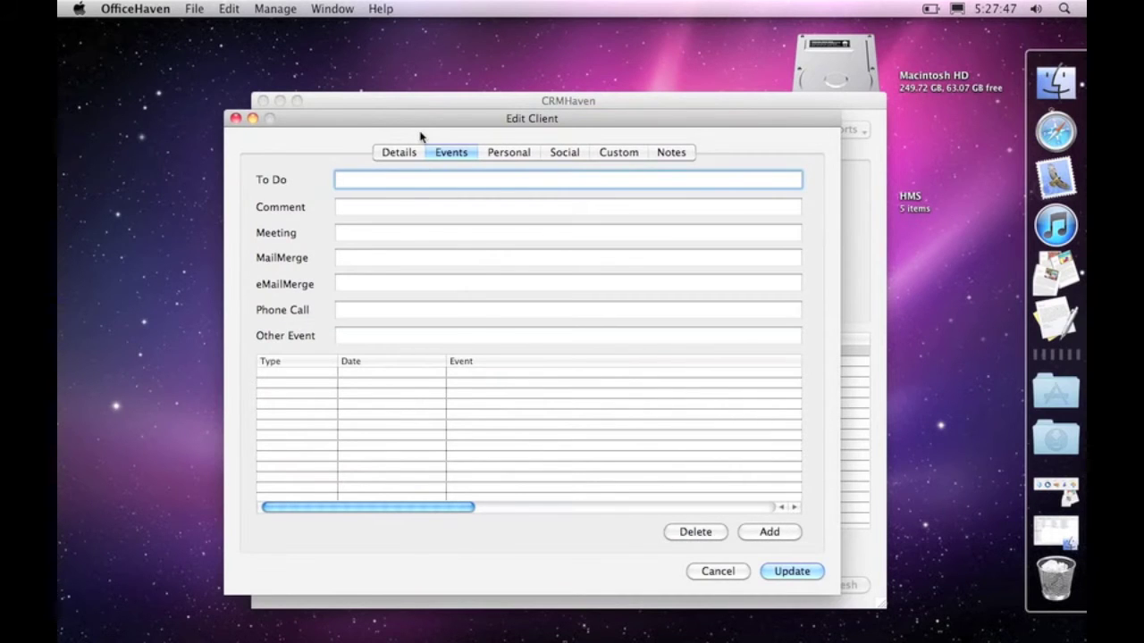
pyautogui.click(374, 236)
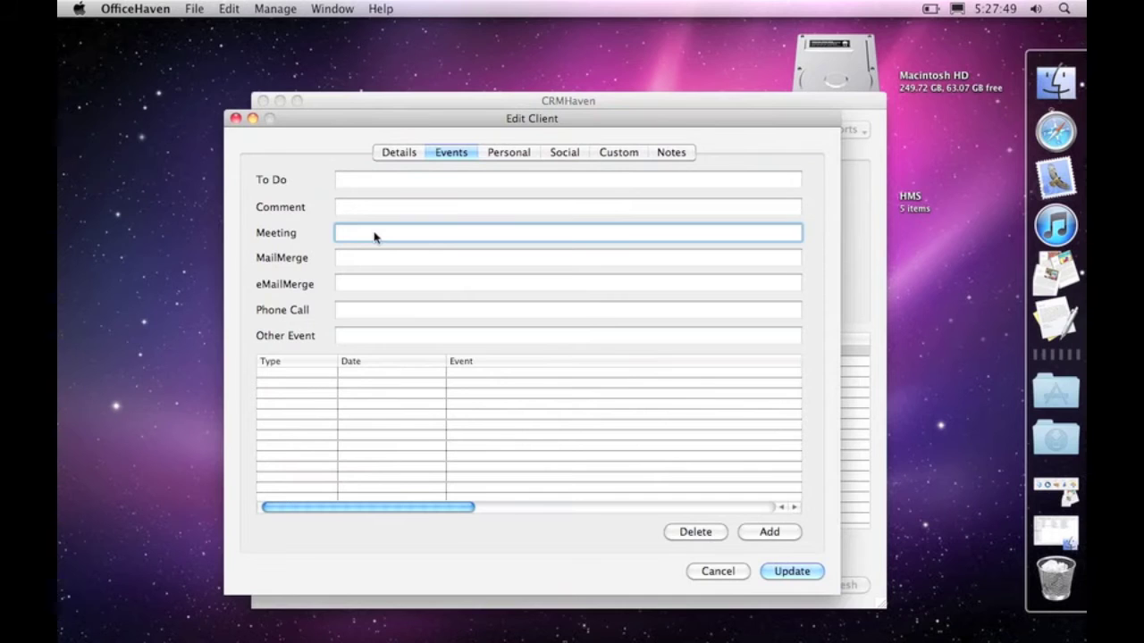
pyautogui.write('Met')
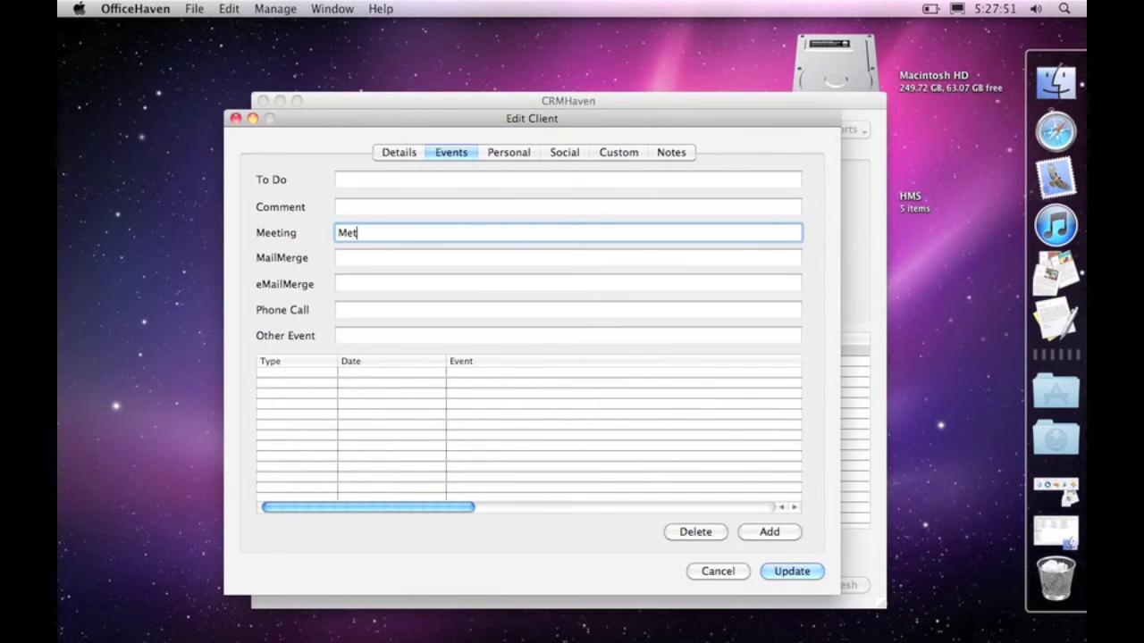
pyautogui.write(' at 2010 Confern')
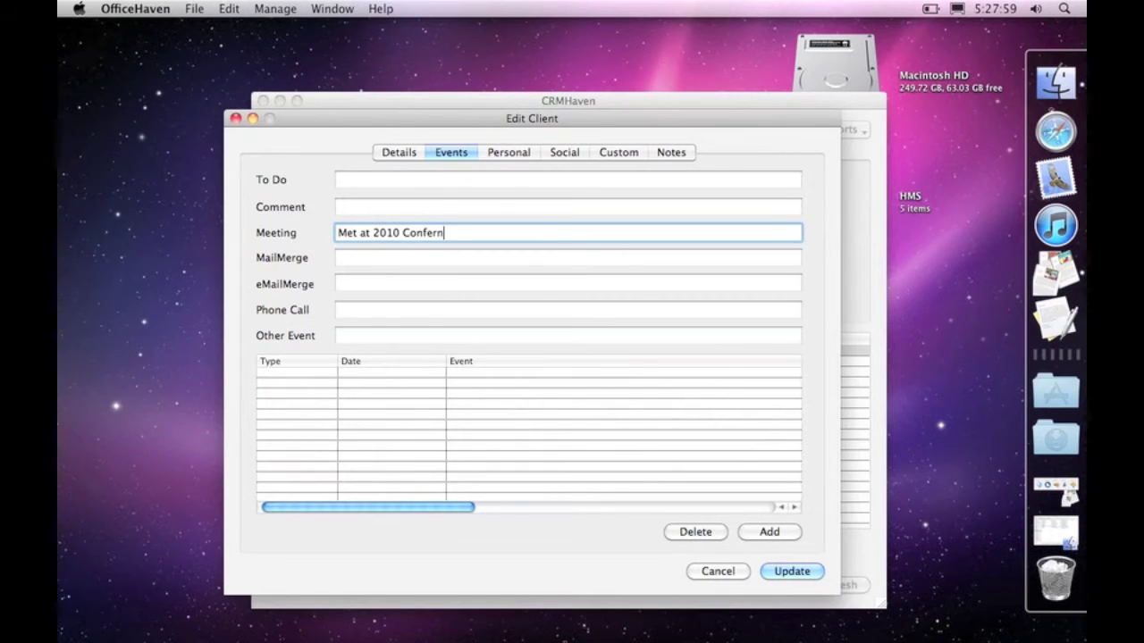
pyautogui.write('cence')
# Enter "Pass on annual report" as the client's To Do event.
pyautogui.click(365, 211)
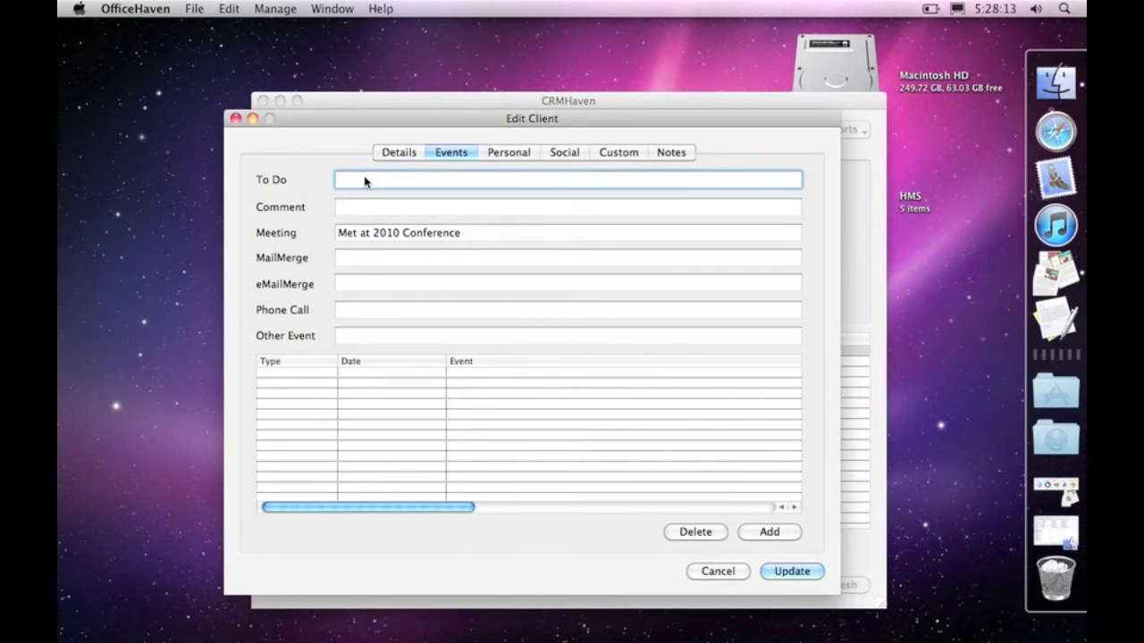
pyautogui.write('Pas')
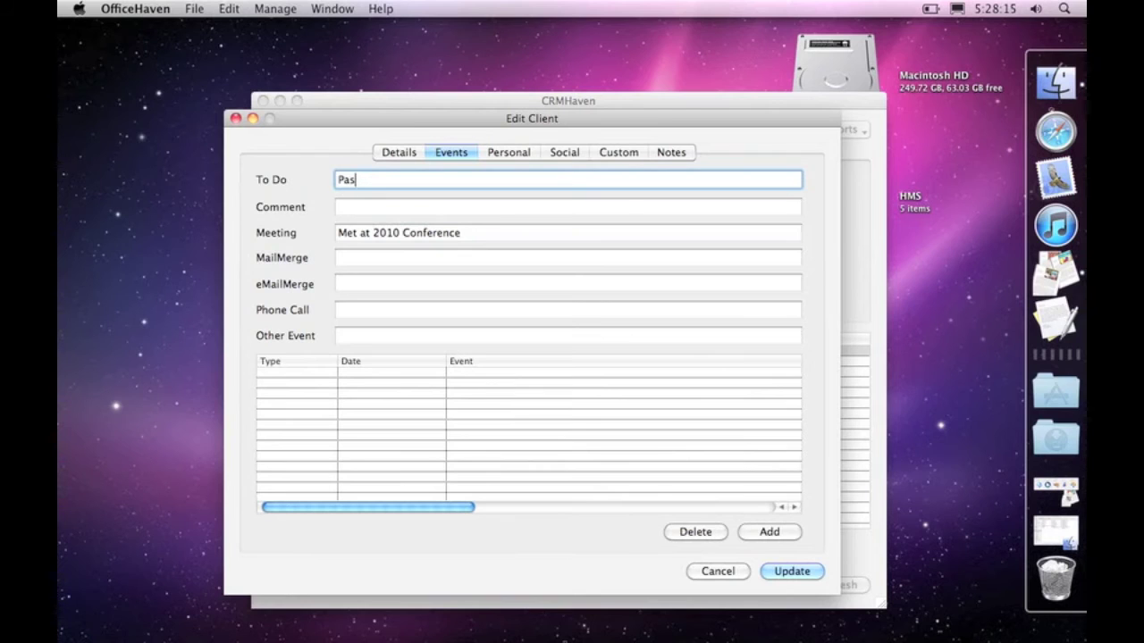
pyautogui.write('s on annual retu')
pyautogui.press('BackSpace')
pyautogui.write('port')
# Enter "Wife and two children" as the client's Comment event.
pyautogui.press('Tab')
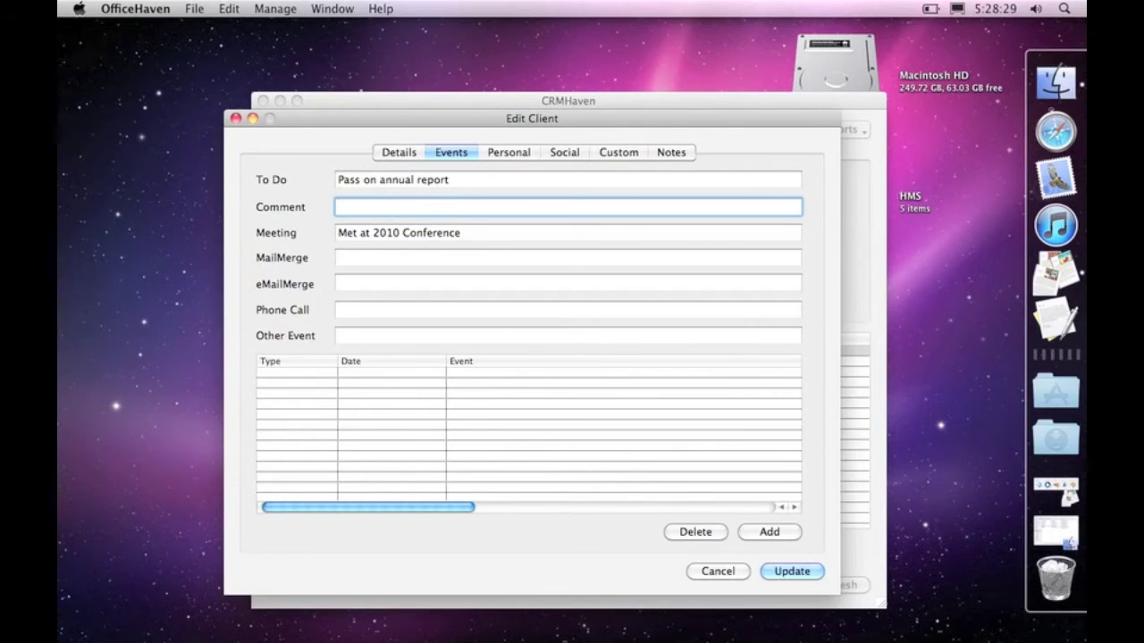
pyautogui.write('Wife and ')
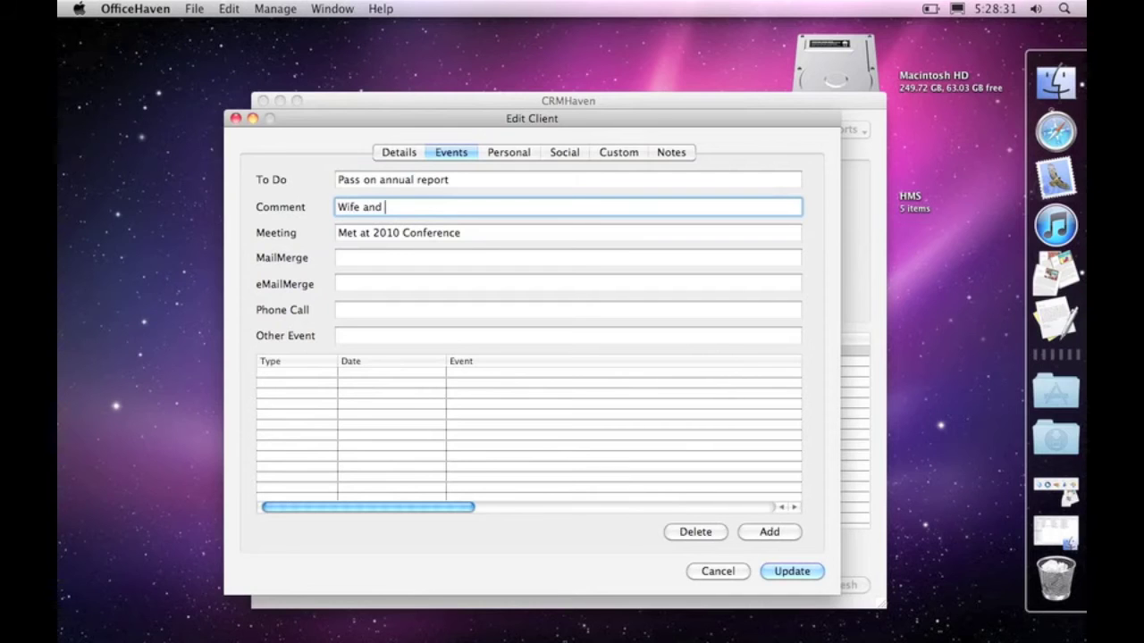
pyautogui.write('two children')
pyautogui.press('Tab')
pyautogui.press('Tab')
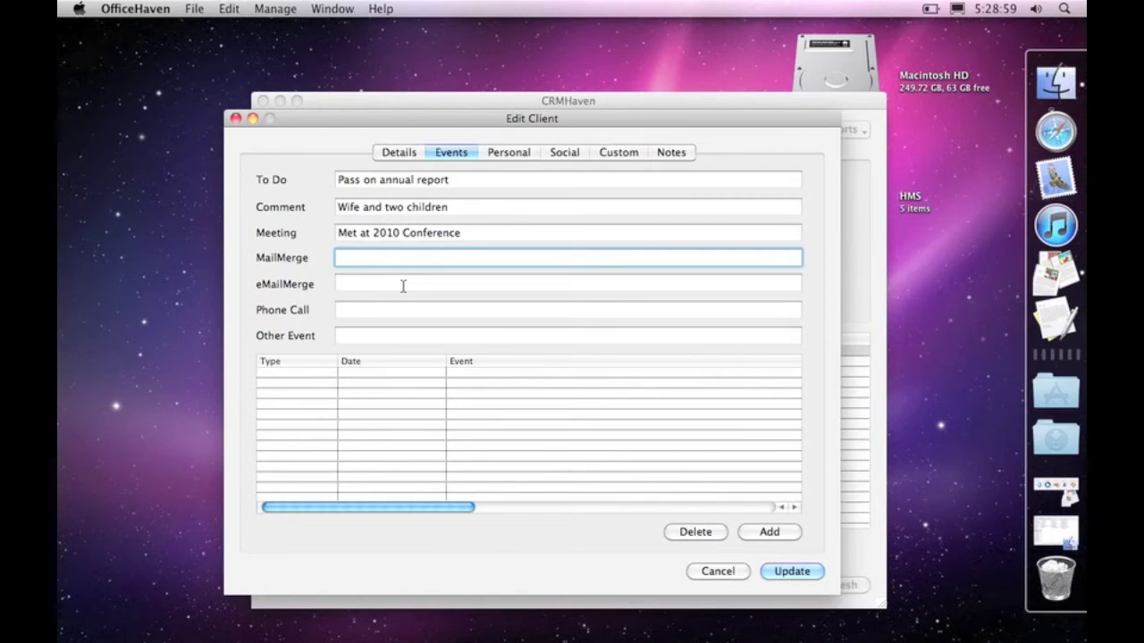
# Enter "Followed up next day" as the client's Phone Call event.
pyautogui.click(357, 288)
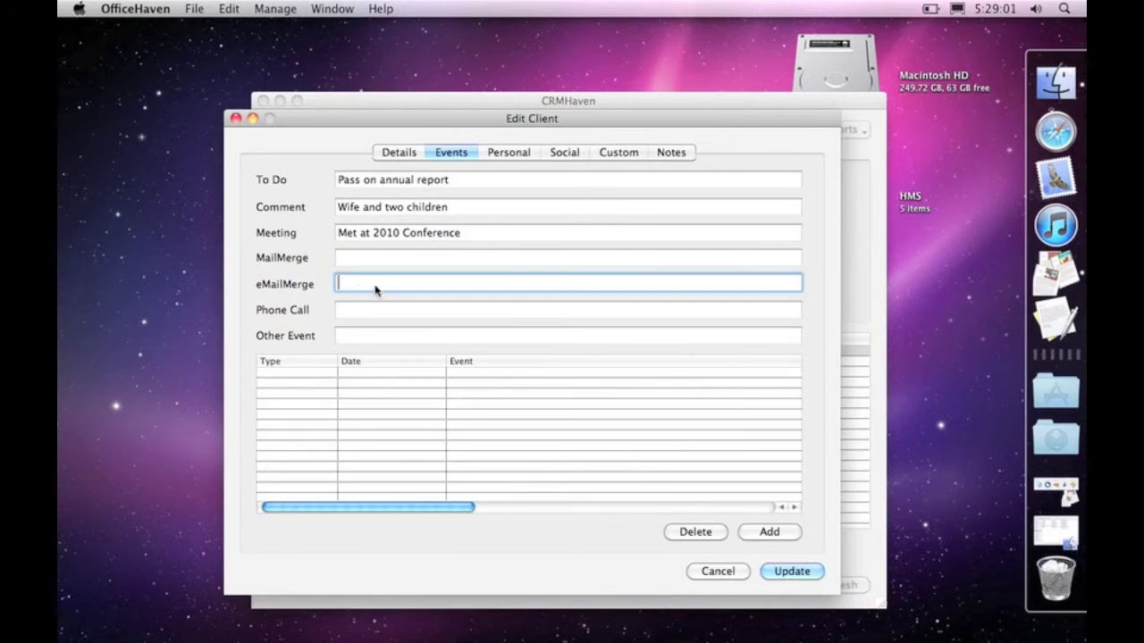
pyautogui.click(367, 310)
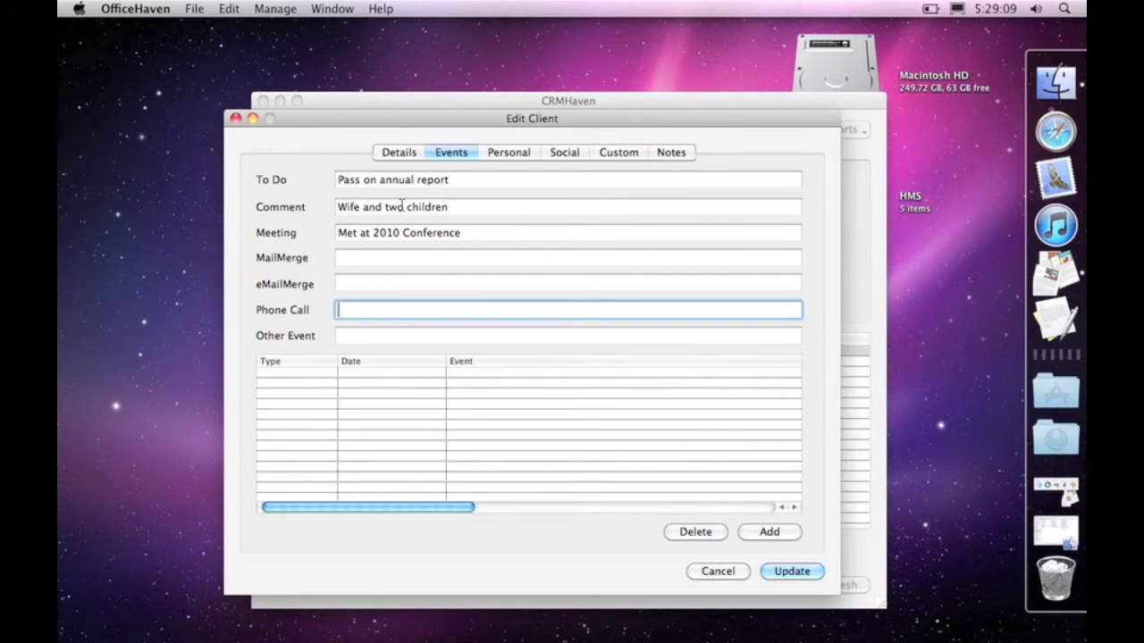
pyautogui.write('Followed up next day')
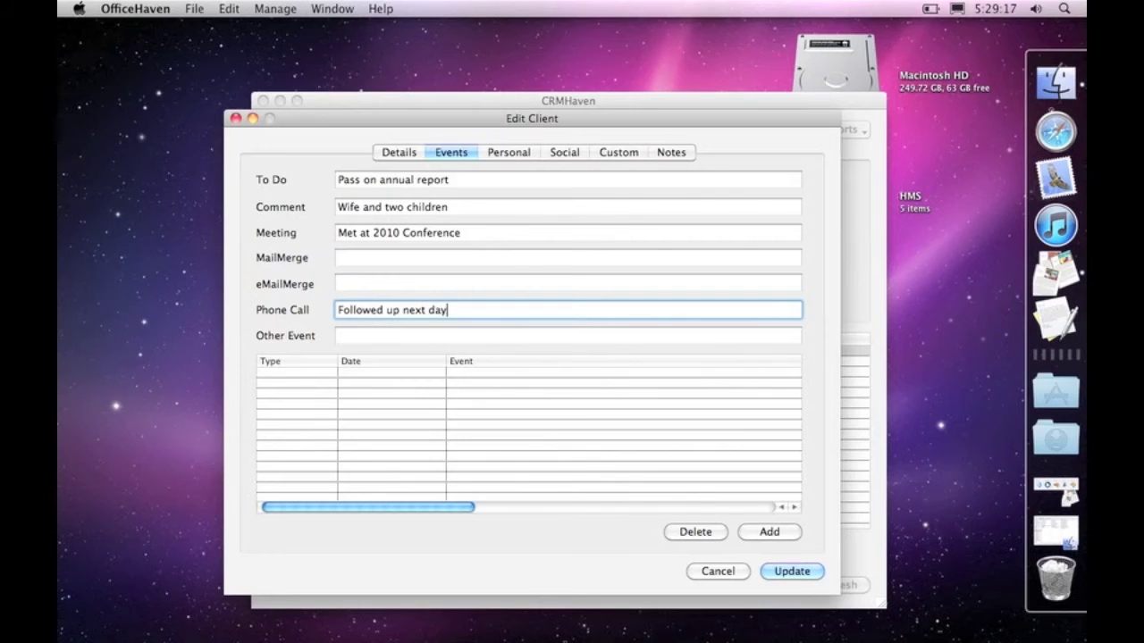
# Enter "Invite to press event" as the Other Event and add all the entered events to the client's events list.
pyautogui.click(409, 339)
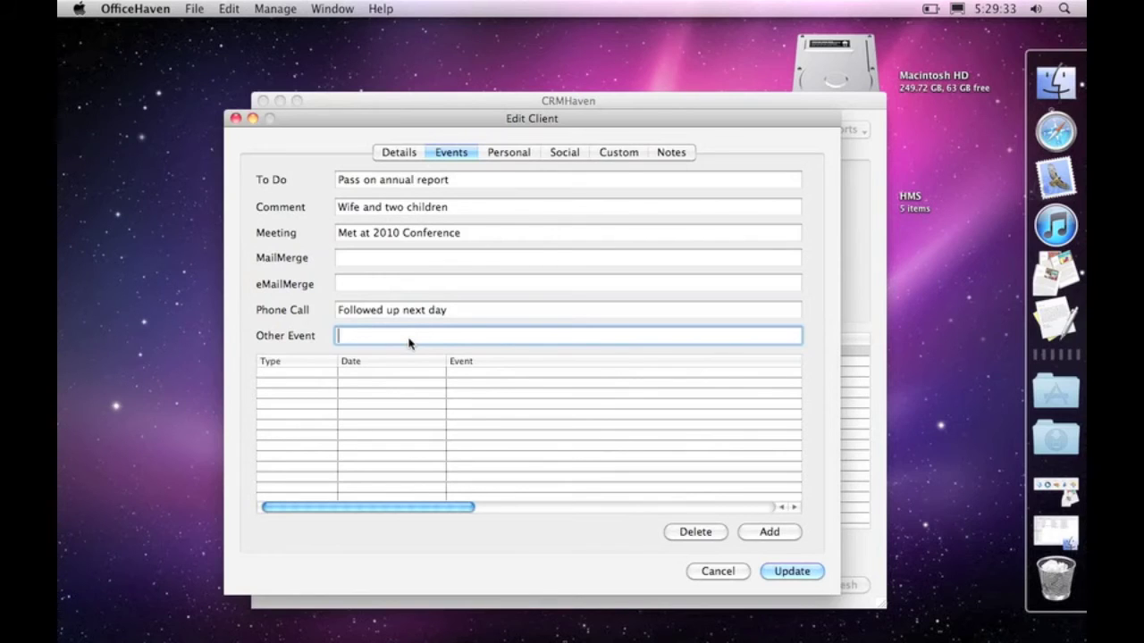
pyautogui.write('Invite ')
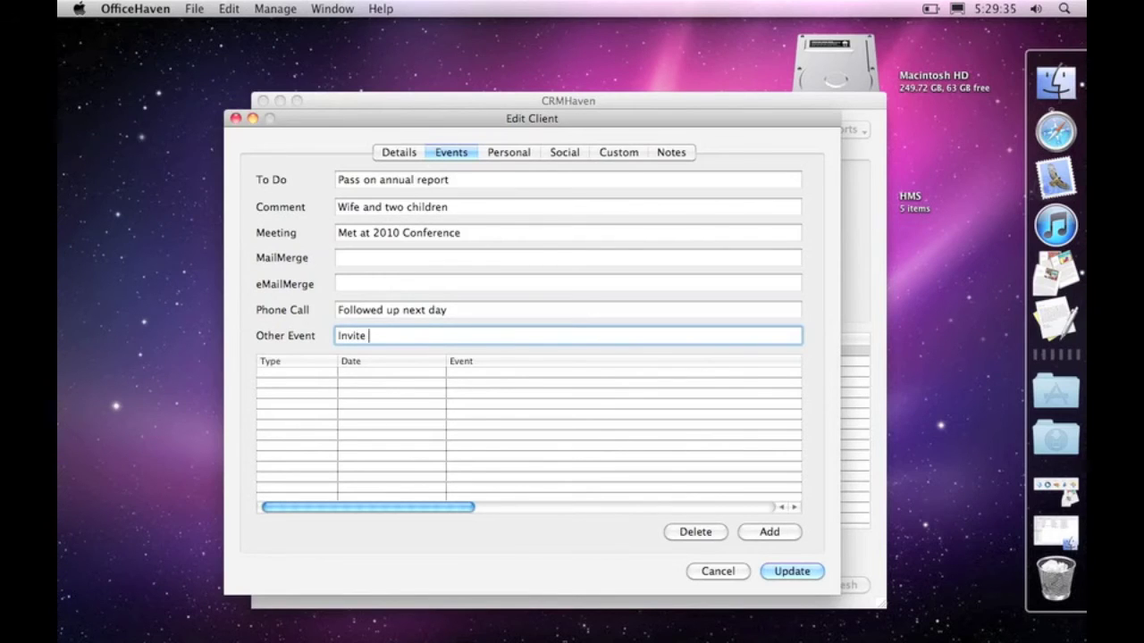
pyautogui.write('to press event')
pyautogui.click(769, 534)
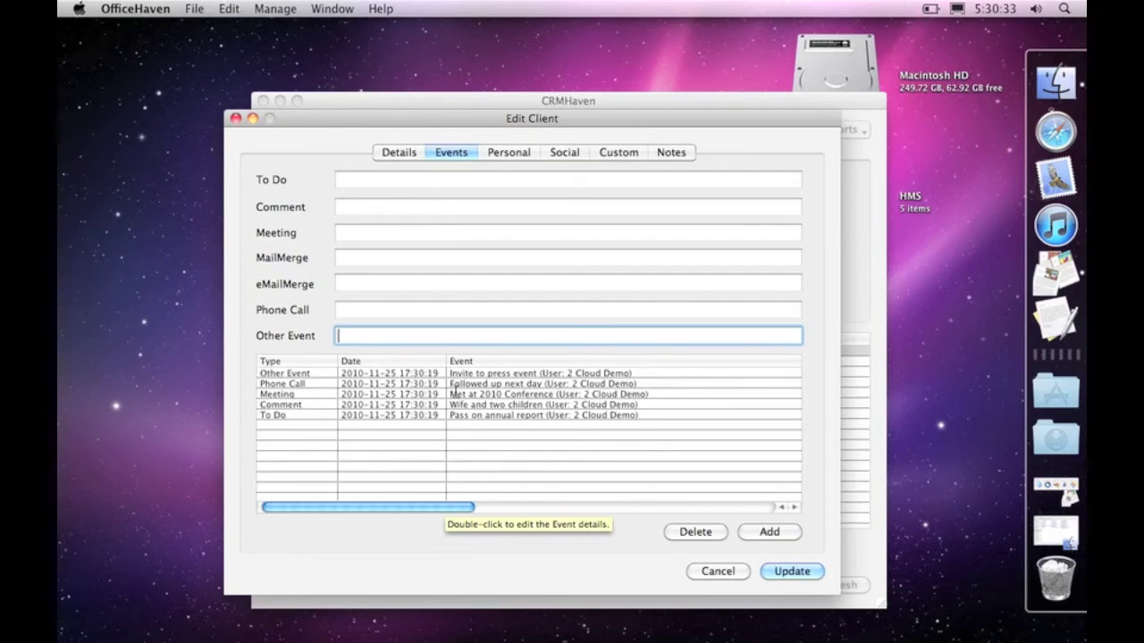
pyautogui.click(643, 386)
pyautogui.click(573, 416)
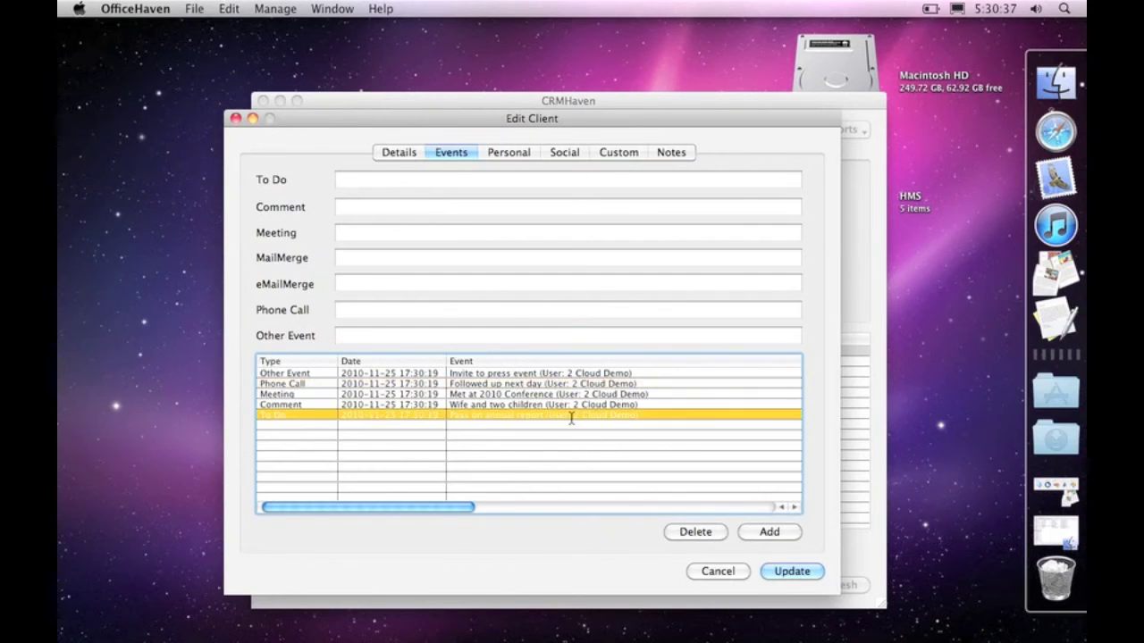
pyautogui.click(538, 404)
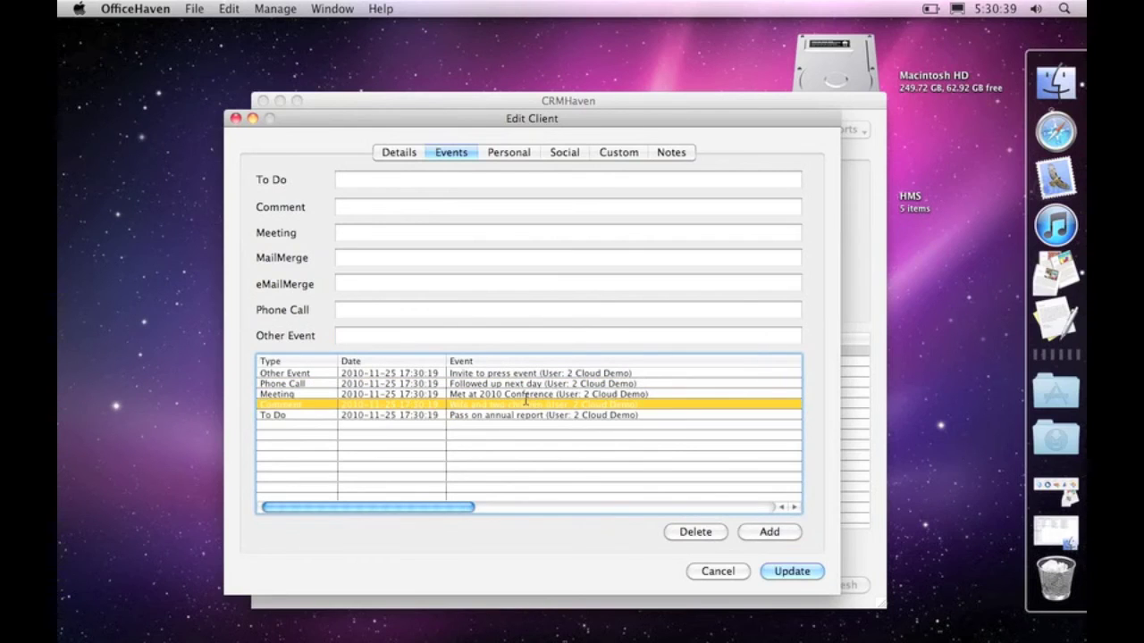
# Open the "Met at 2010 Conference" Meeting event's text for editing in the events list and commit the entry.
pyautogui.click(525, 396)
pyautogui.doubleClick(525, 396)
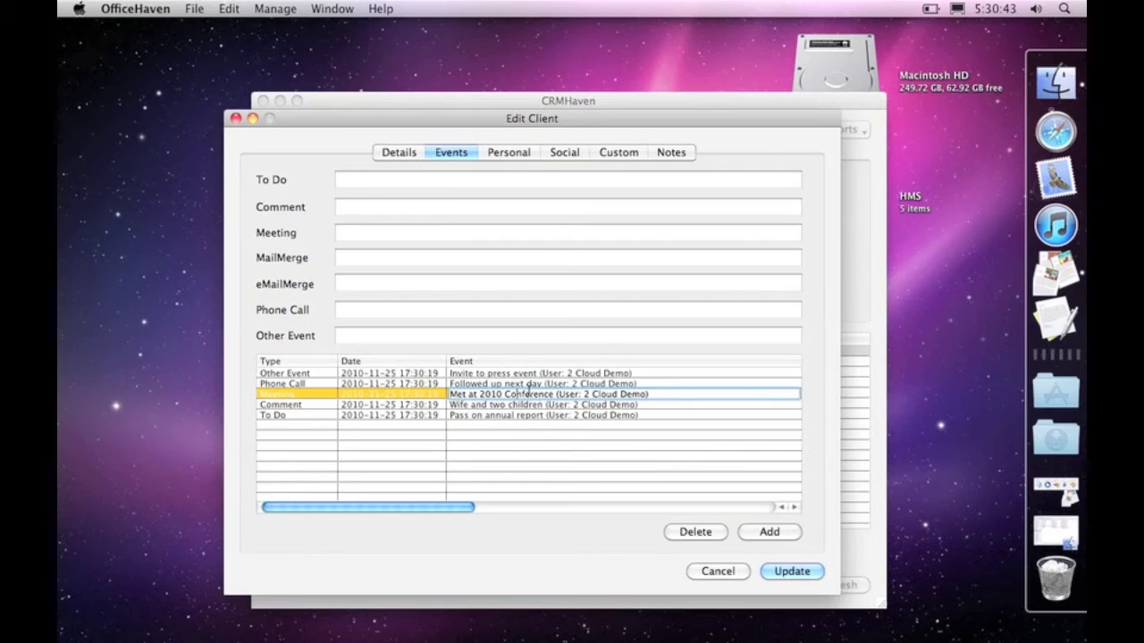
pyautogui.press('Return')
pyautogui.click(600, 404)
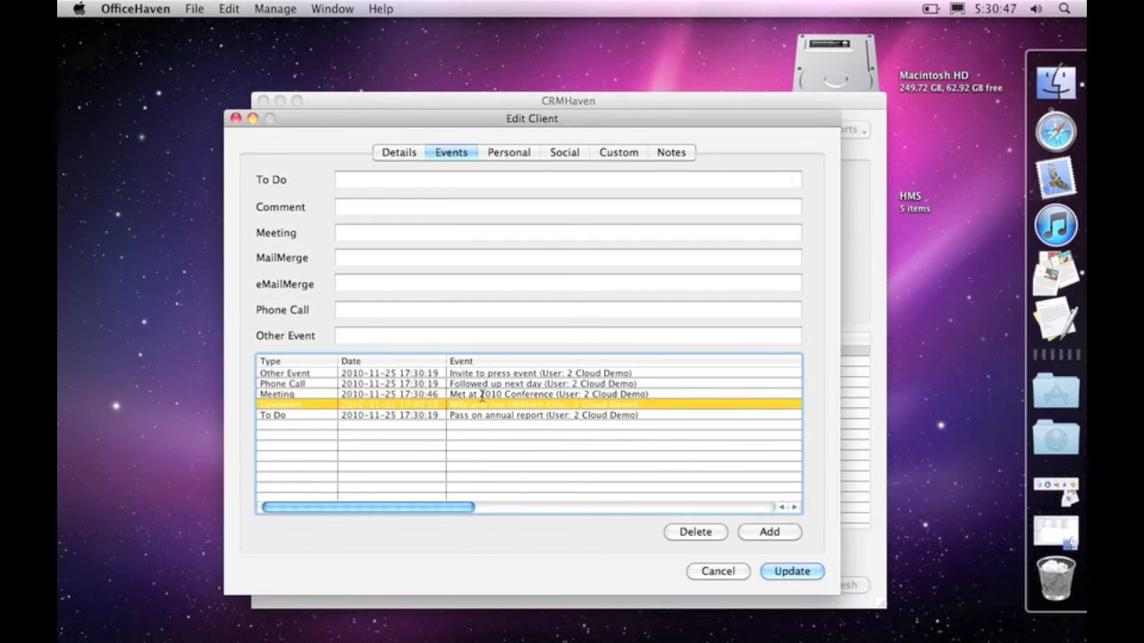
# Select the Meeting event in the list and save the client's record with its added events.
pyautogui.click(503, 394)
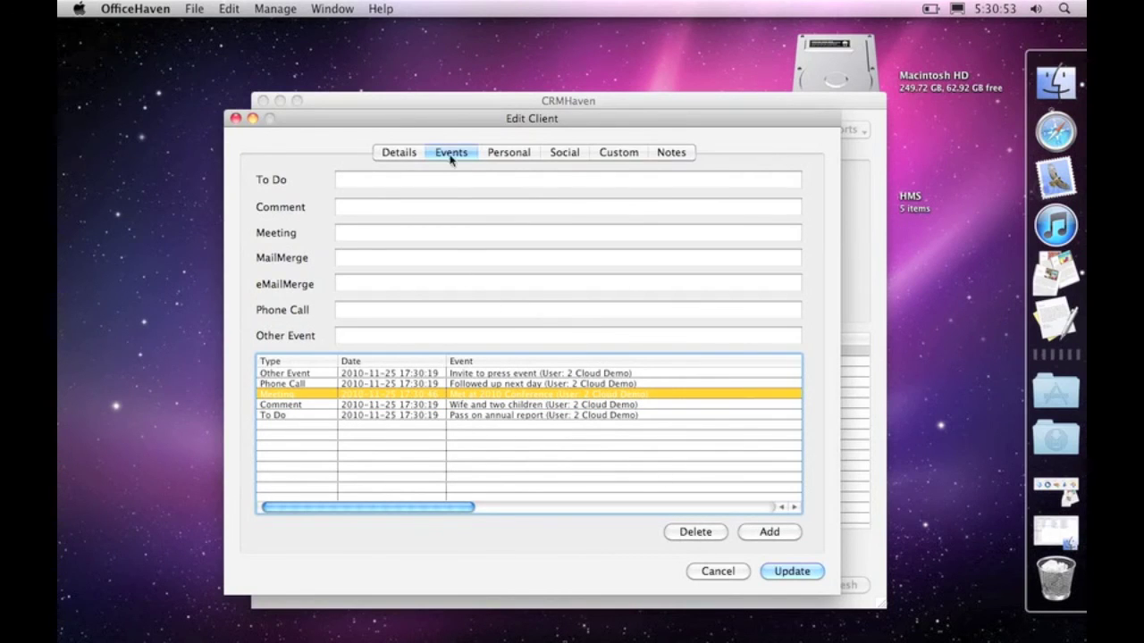
pyautogui.click(423, 178)
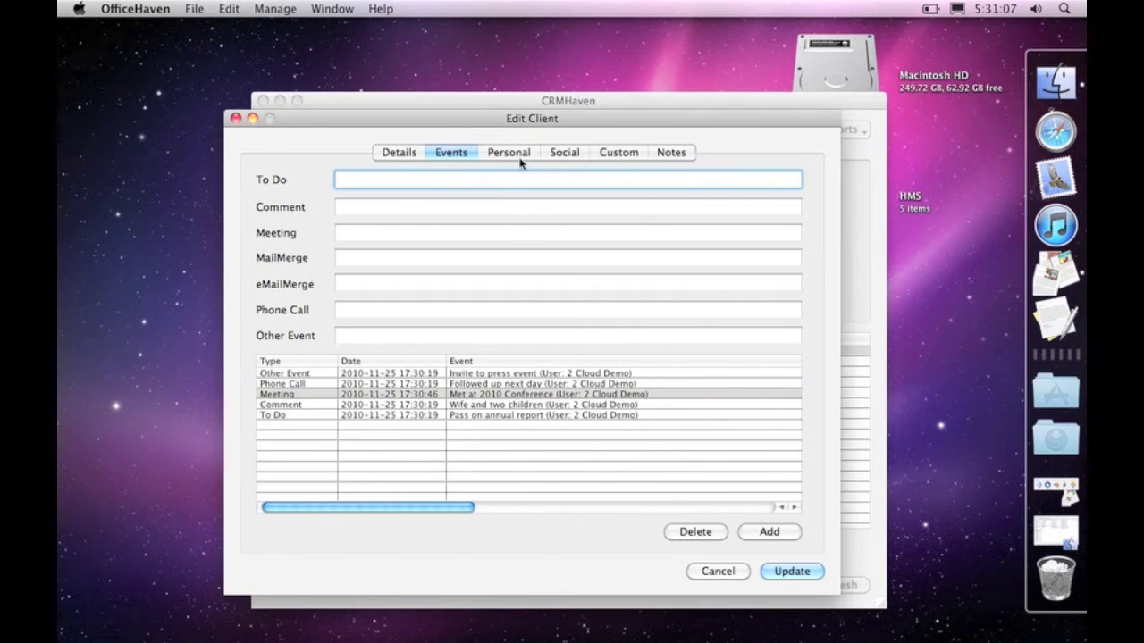
pyautogui.click(791, 572)
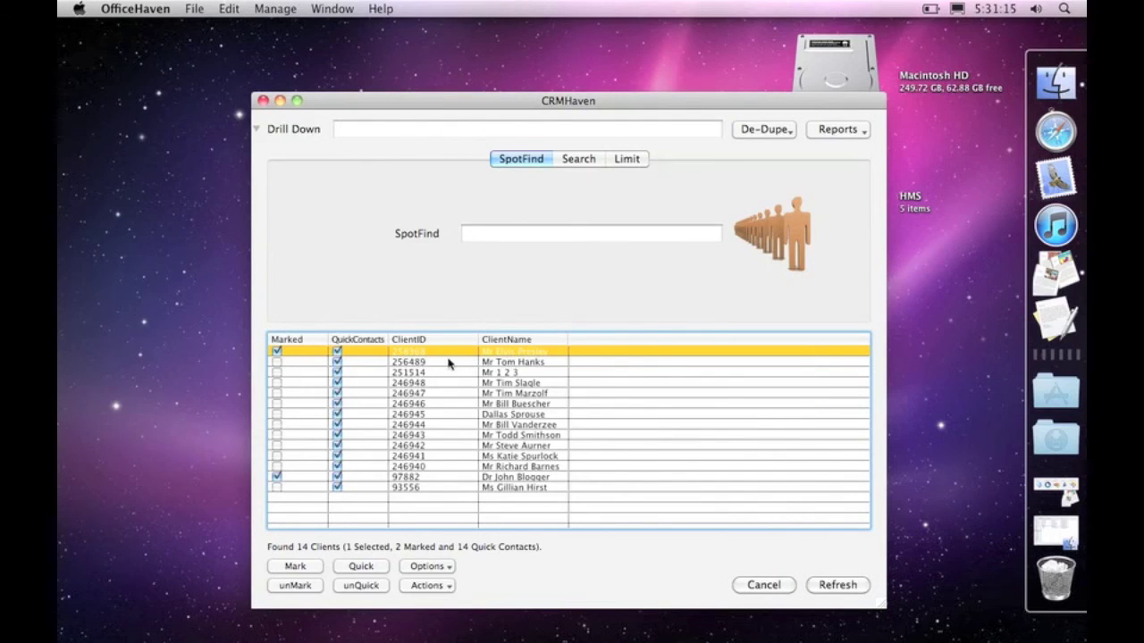
# Reopen the same client's record, examine its saved events list, and close the record without saving.
pyautogui.doubleClick(404, 356)
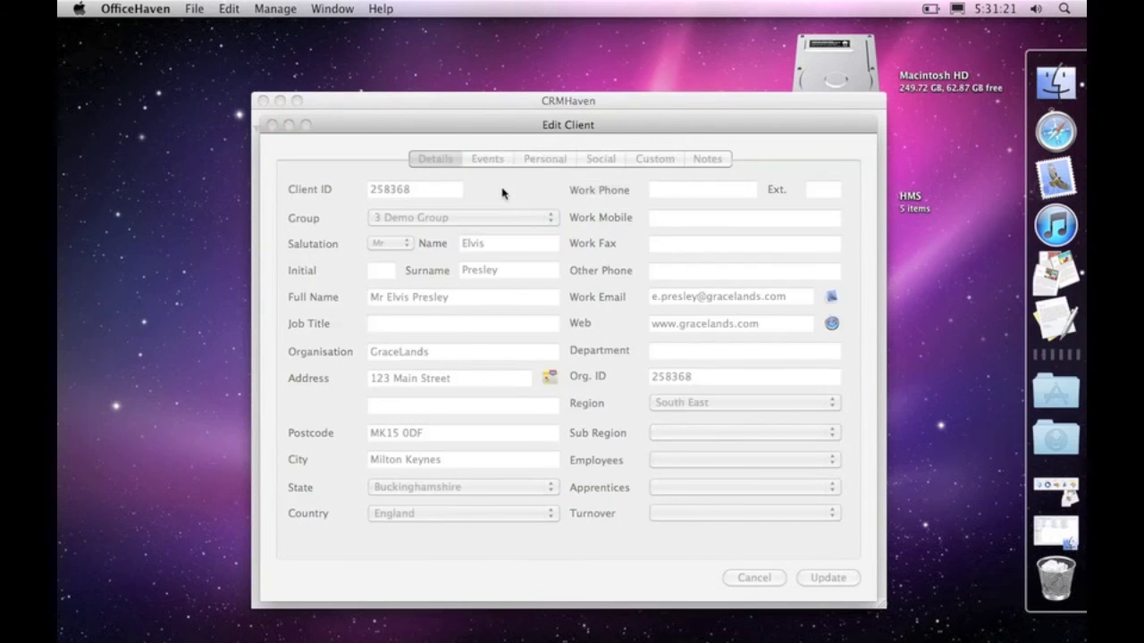
pyautogui.click(494, 161)
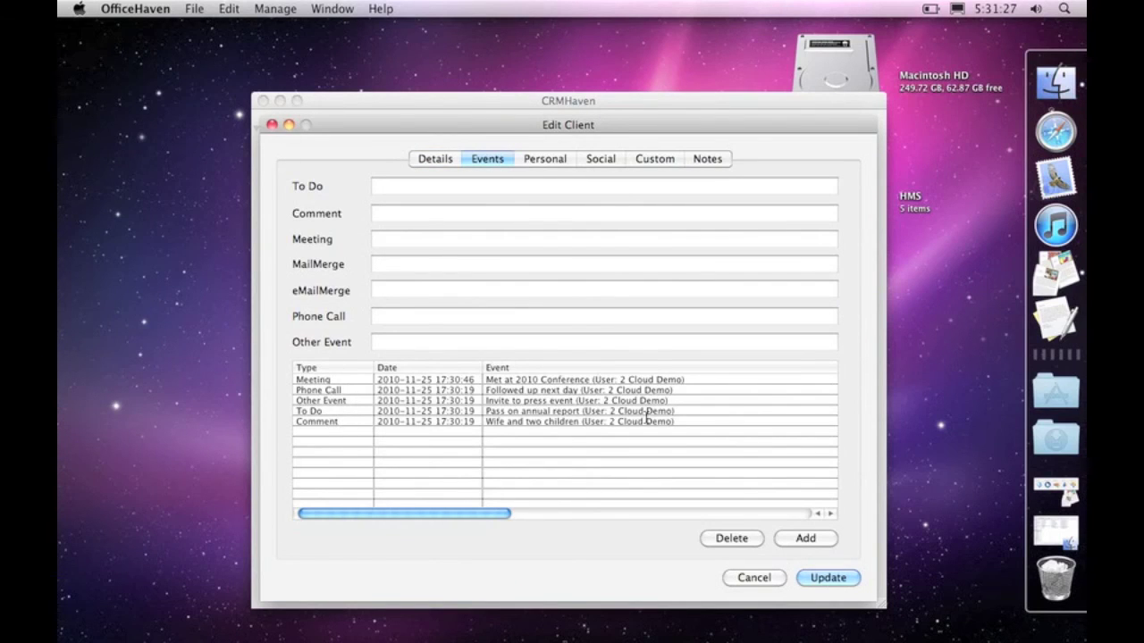
pyautogui.click(762, 581)
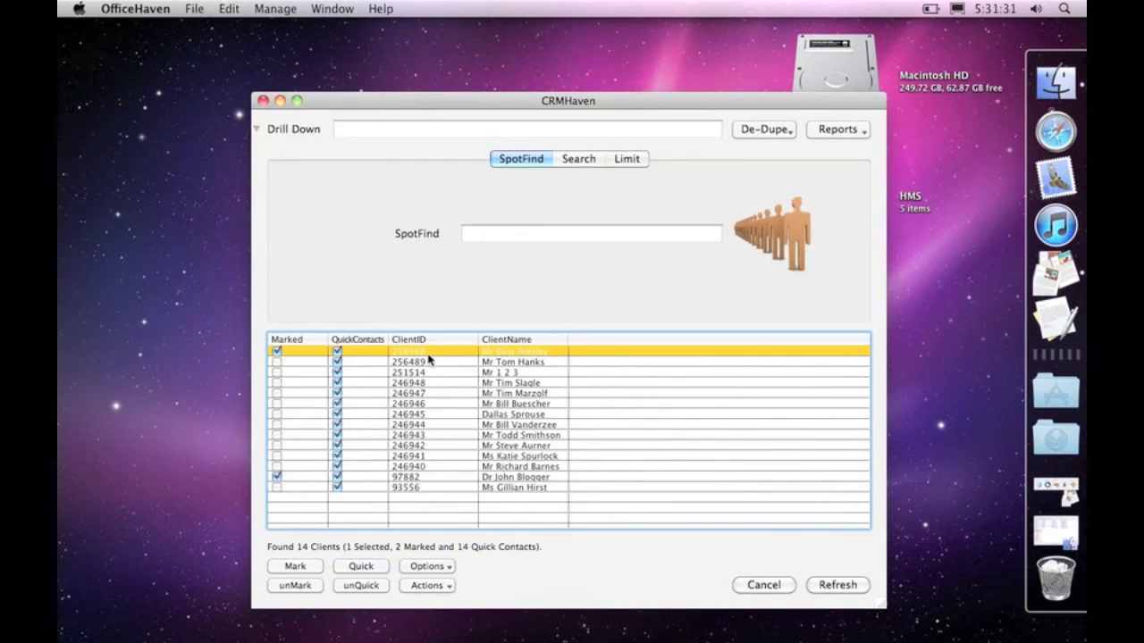